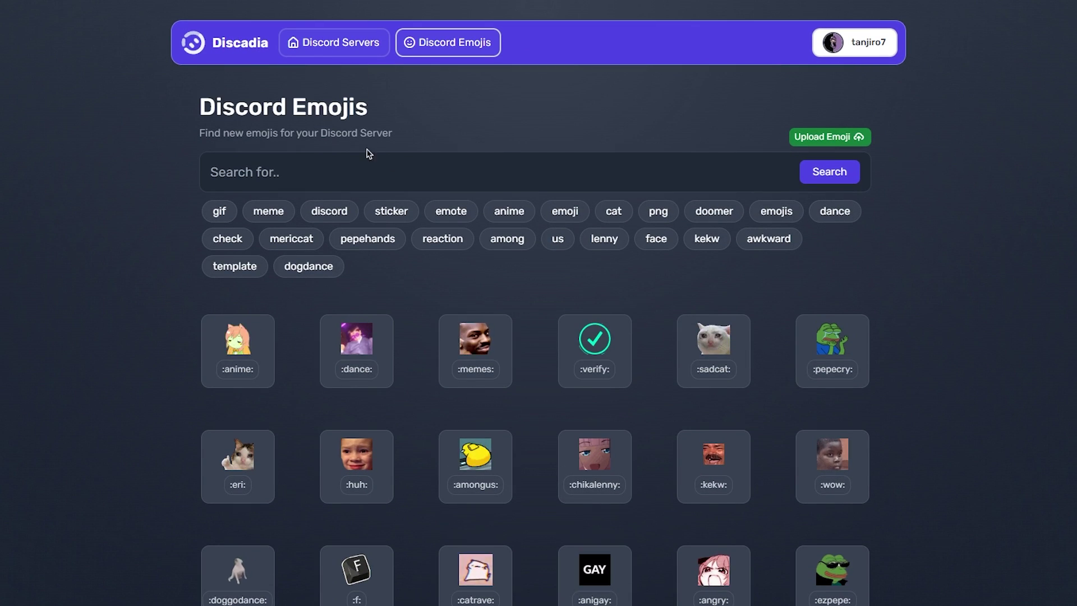
scroll(346, 179, down, 3)
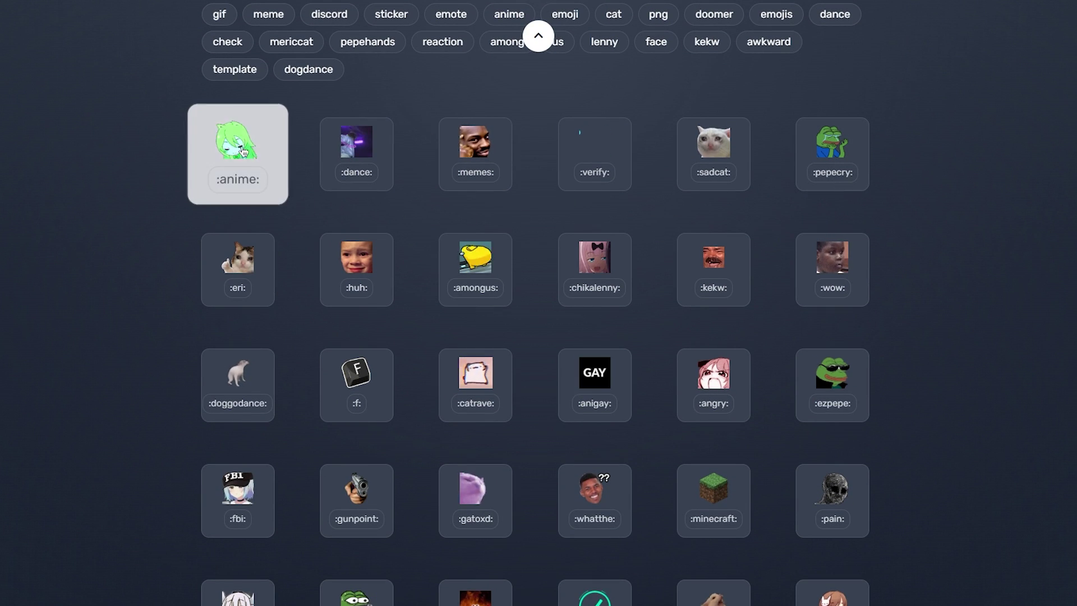
Add the anime, huh, amongus, catrave, anigay, angry, ezpepe and pain emojis to the download selection.
click(244, 152)
click(356, 269)
click(475, 270)
click(475, 384)
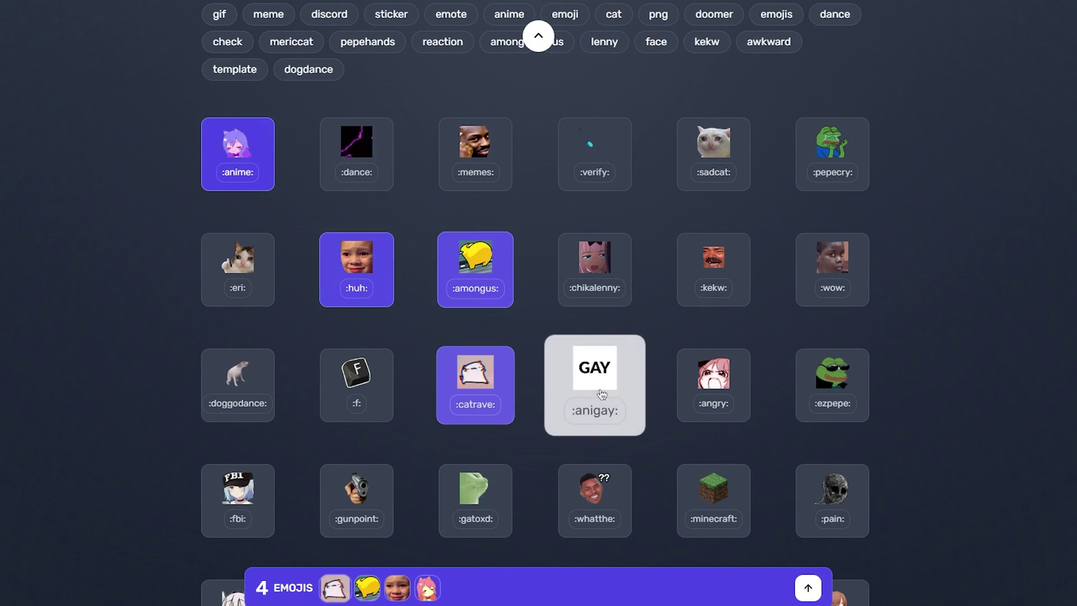
click(601, 395)
click(713, 379)
click(831, 379)
click(844, 477)
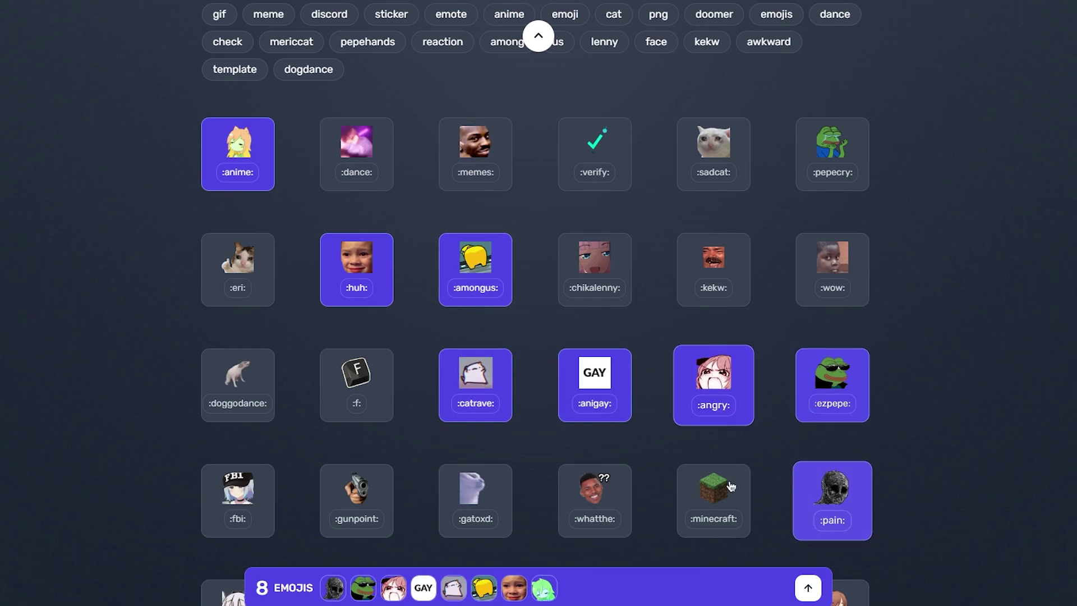
scroll(921, 392, down, 1)
scroll(1001, 355, down, 4)
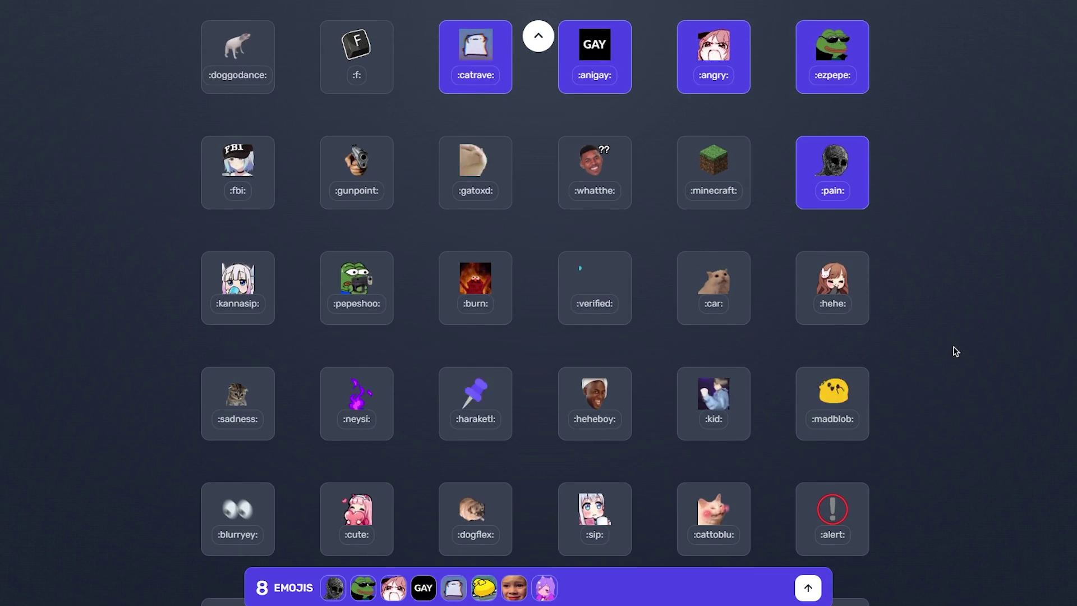
scroll(954, 351, up, 5)
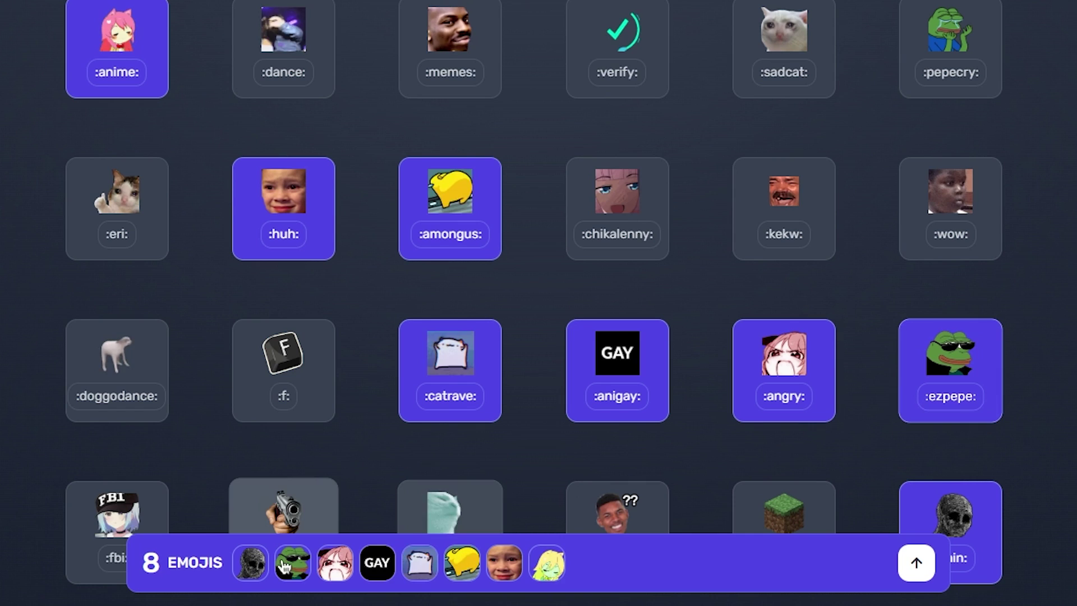
Download all eight chosen emojis at once as emojis.zip from the download panel.
click(915, 564)
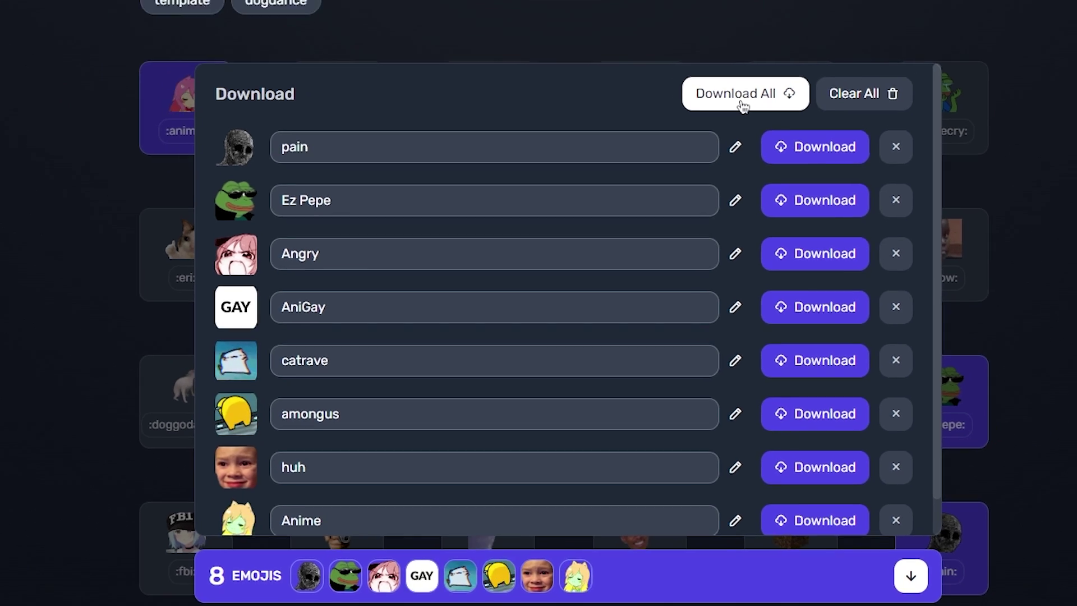
click(716, 46)
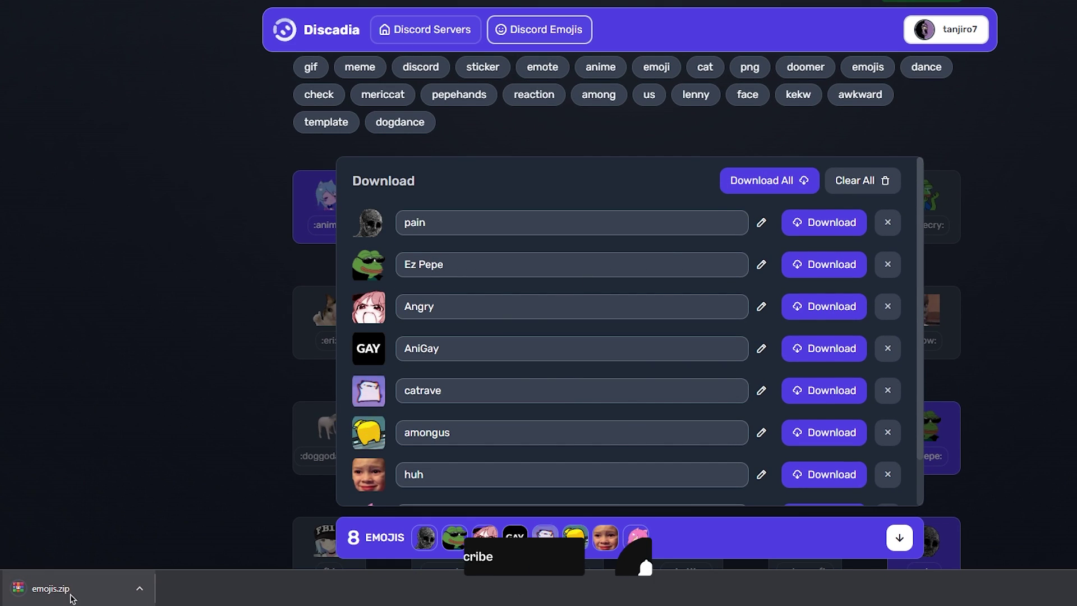
Show the downloaded emojis.zip in its folder.
click(168, 540)
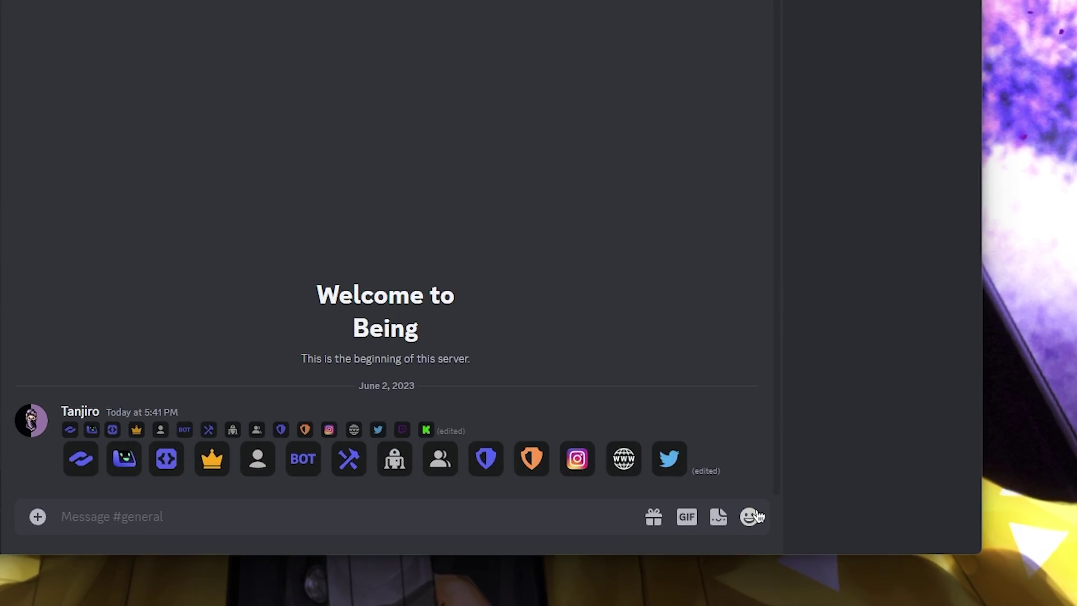
Download emoji.gg's Cat bounce pack and start uploading its kitty GIFs as Discord server emojis.
click(815, 557)
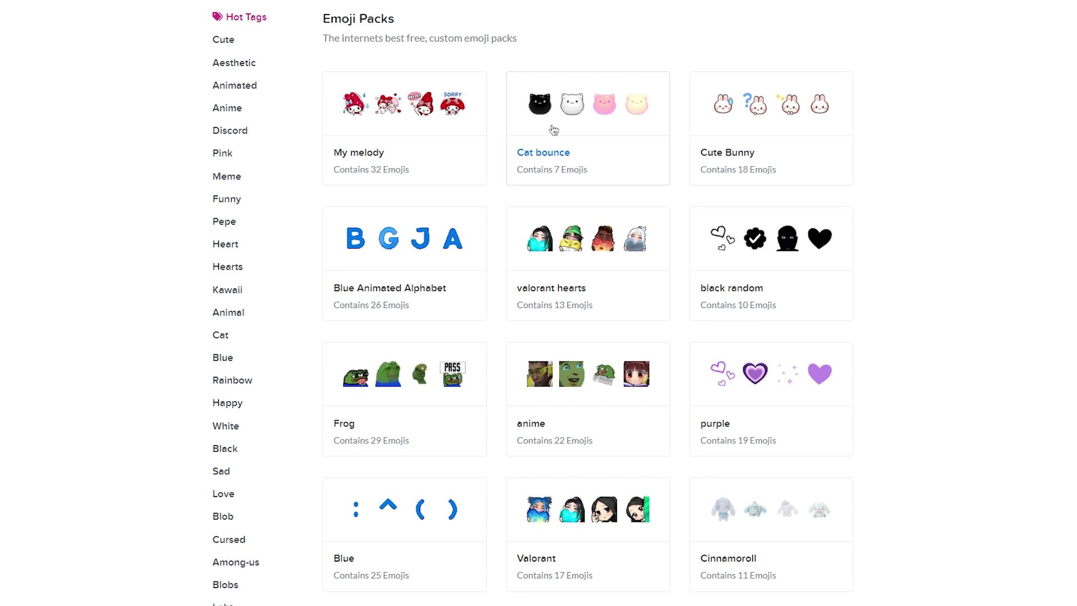
click(580, 136)
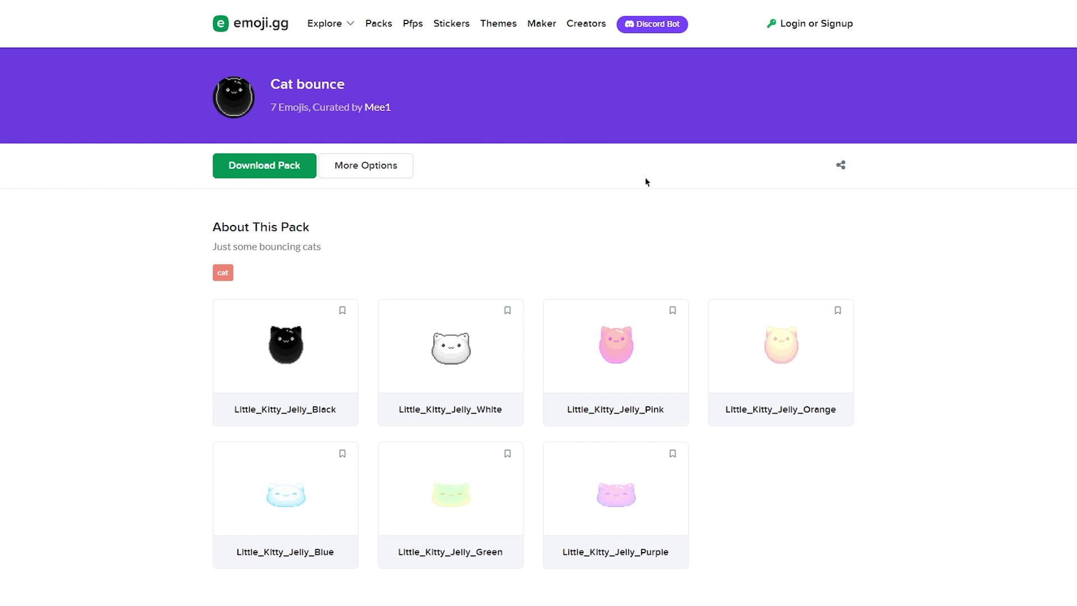
scroll(645, 182, down, 1)
scroll(153, 375, up, 1)
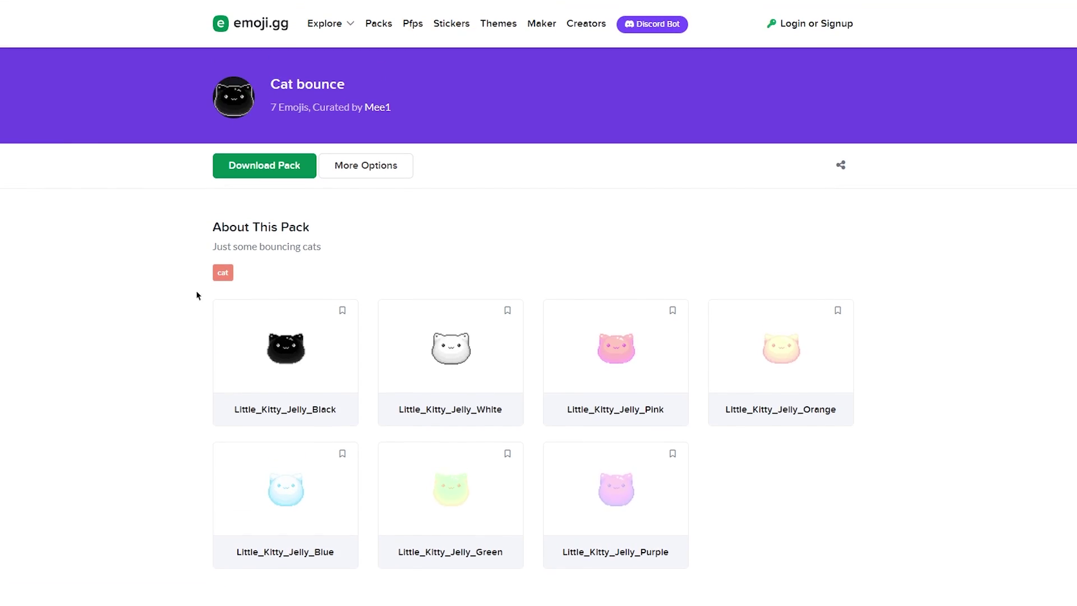
click(263, 172)
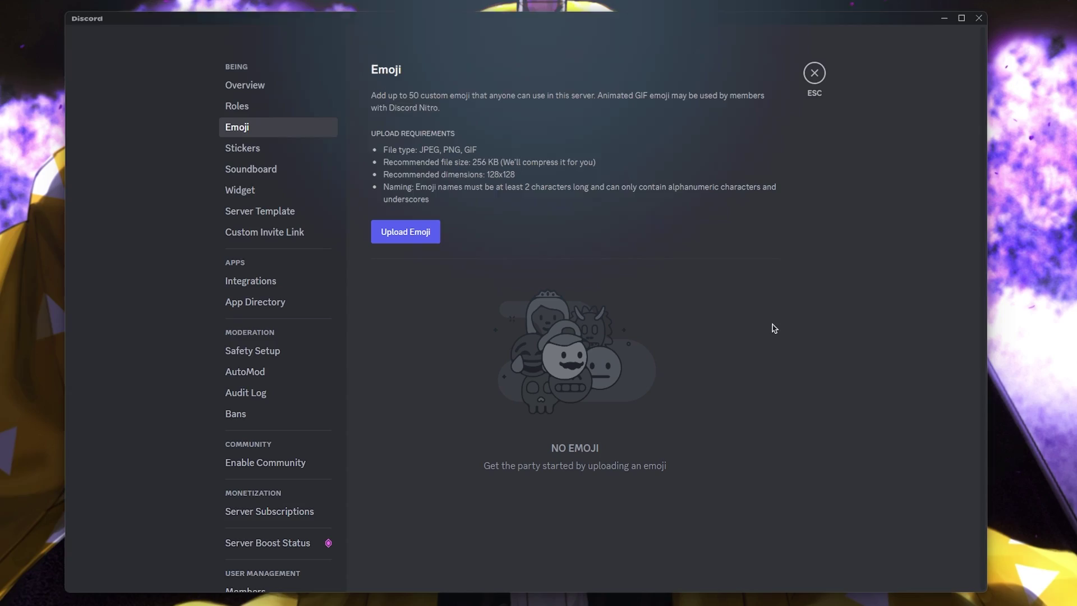
click(404, 230)
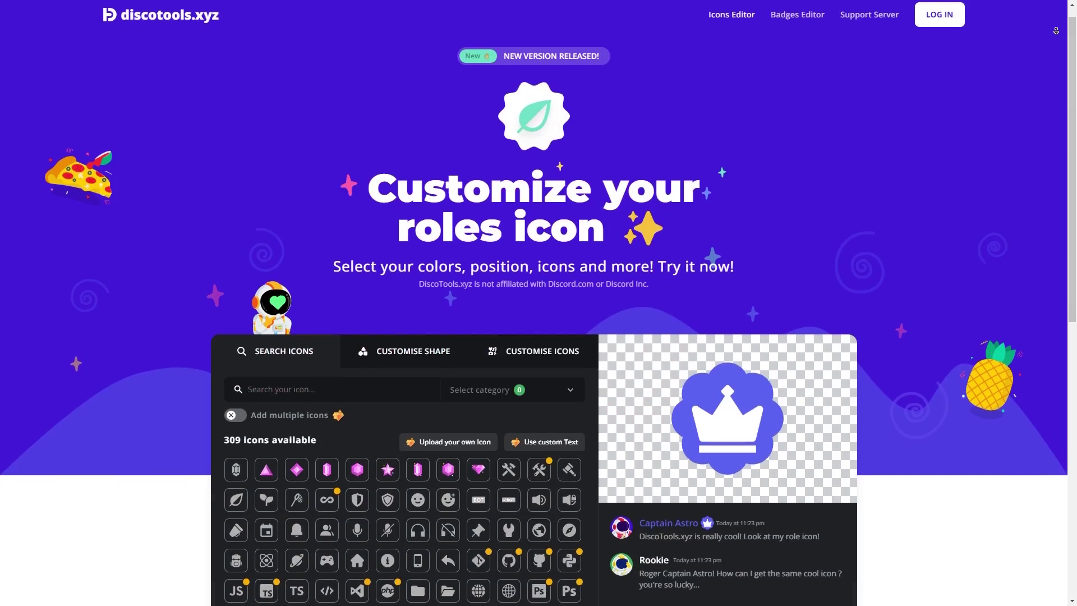
scroll(538, 304, down, 2)
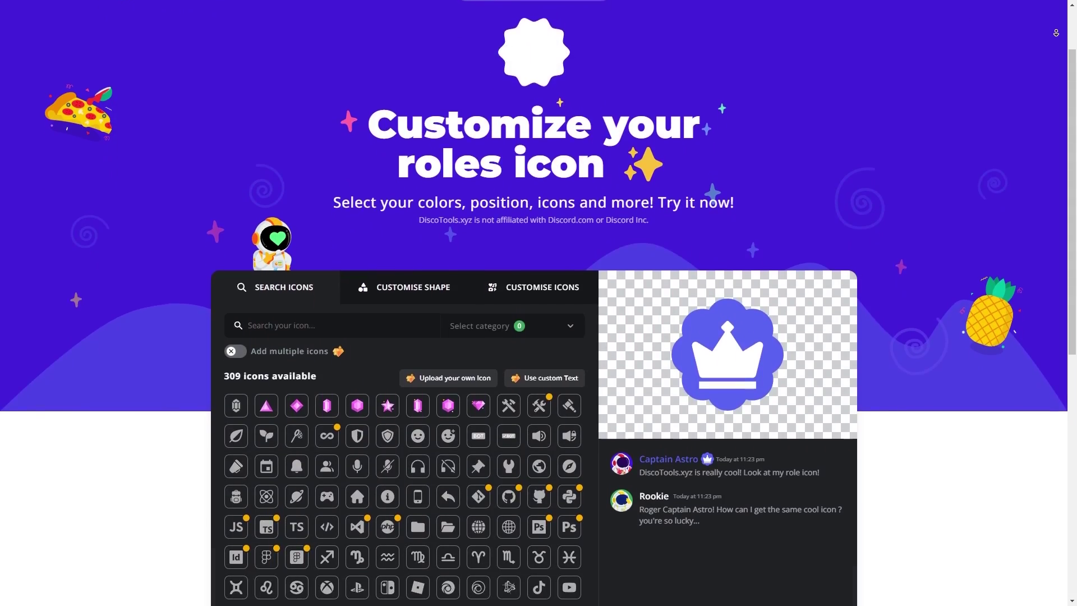
scroll(296, 331, down, 2)
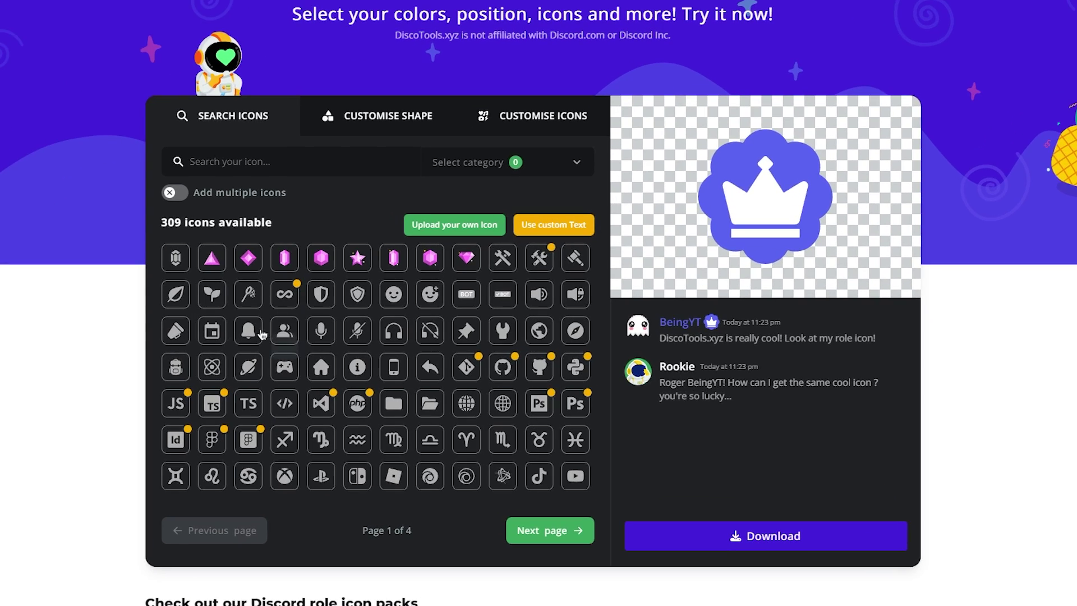
Try a people symbol and crossed headphones, then settle on a smiley face for the role icon.
click(284, 331)
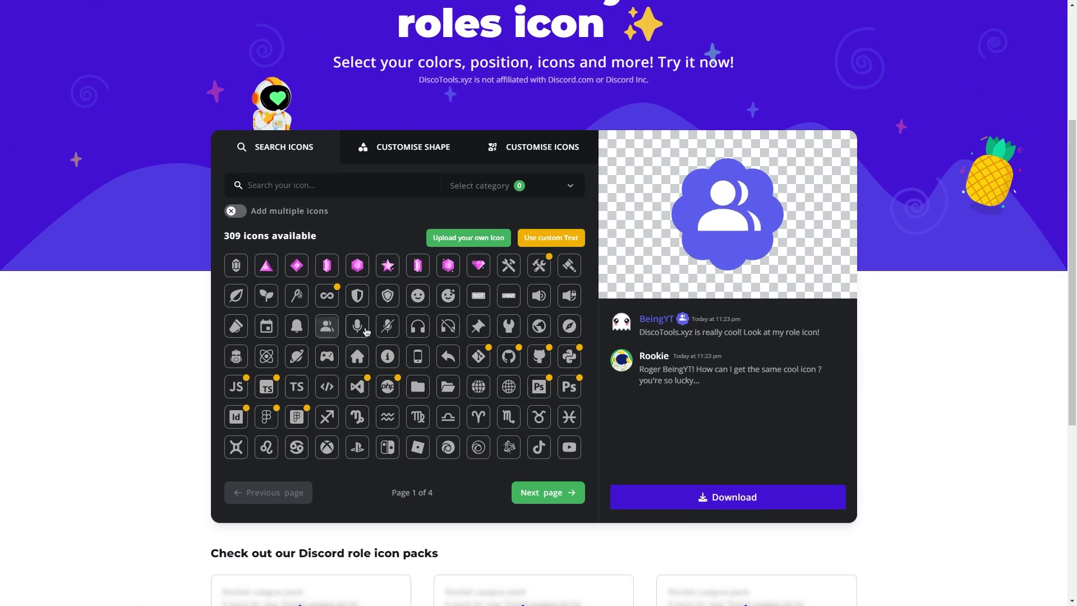
click(448, 325)
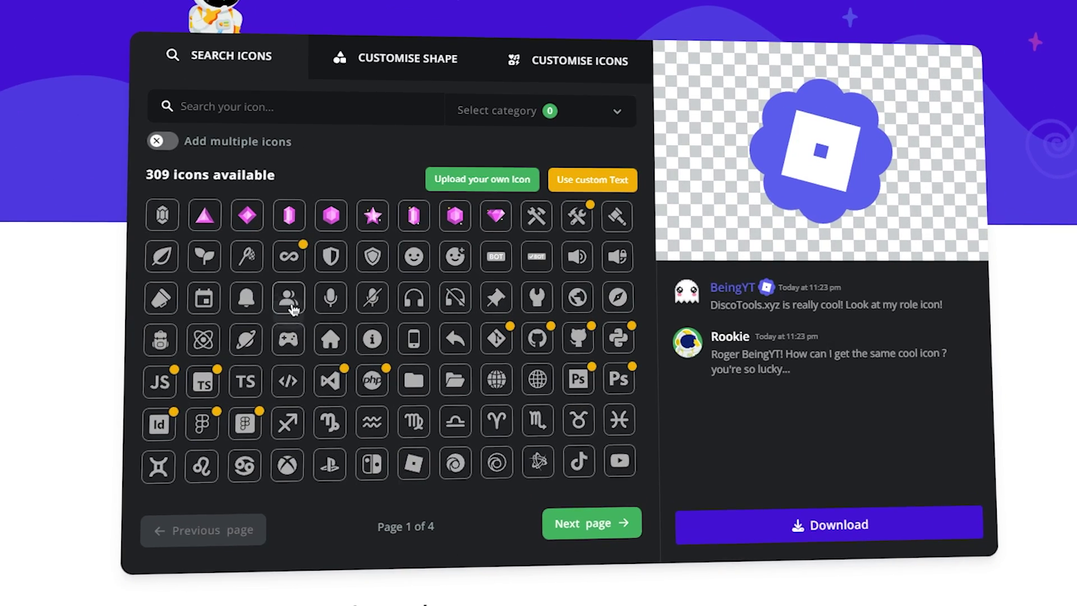
click(415, 258)
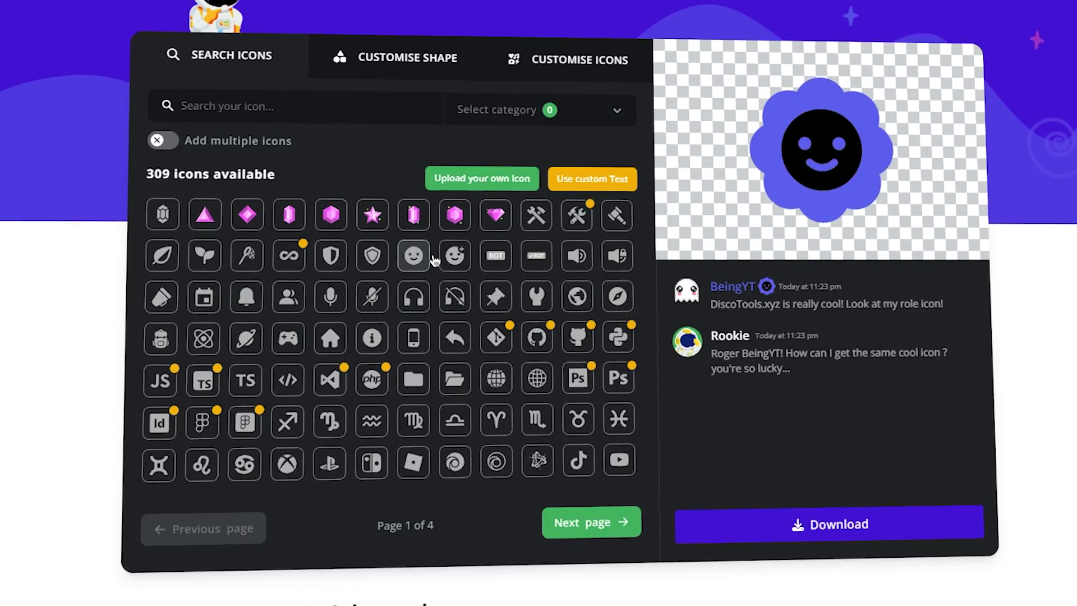
Make the badge a rounded square of radius 40 and enable a background image for it.
click(390, 57)
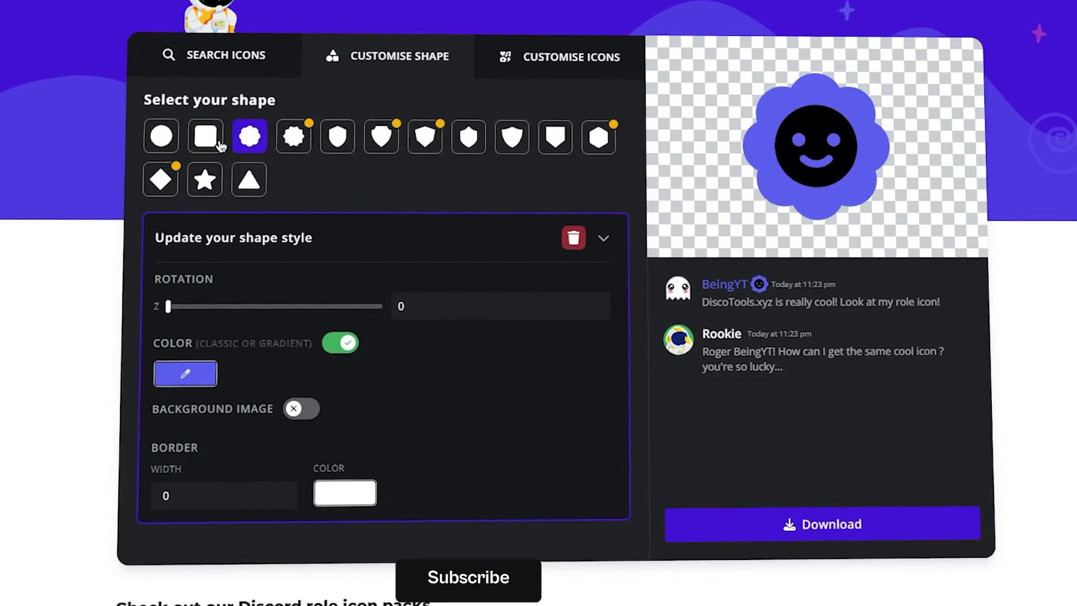
click(204, 136)
drag(167, 305, 273, 307)
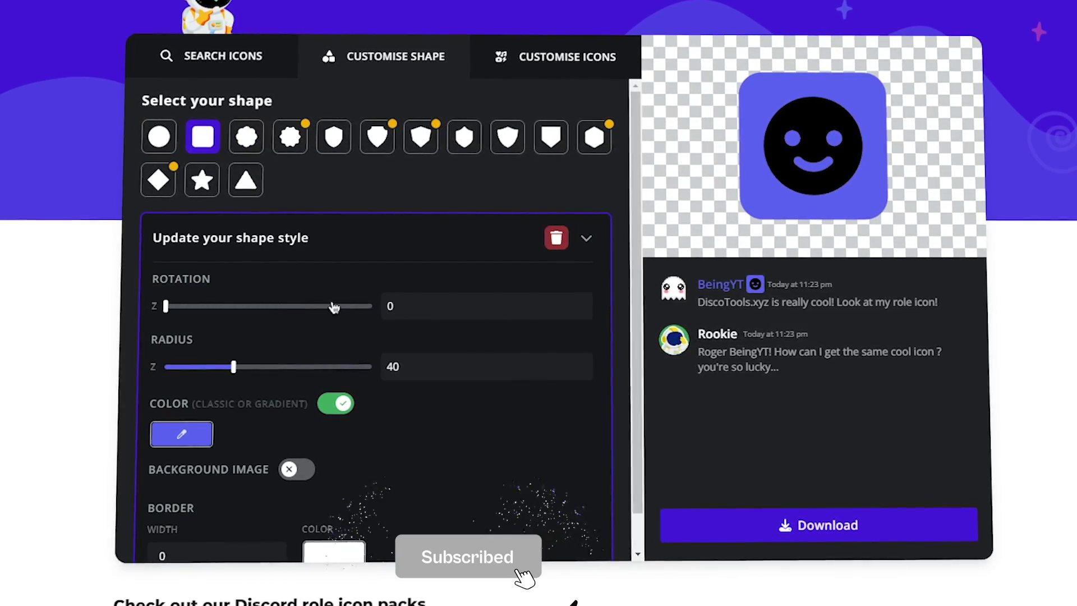
click(182, 433)
click(462, 430)
scroll(335, 463, down, 1)
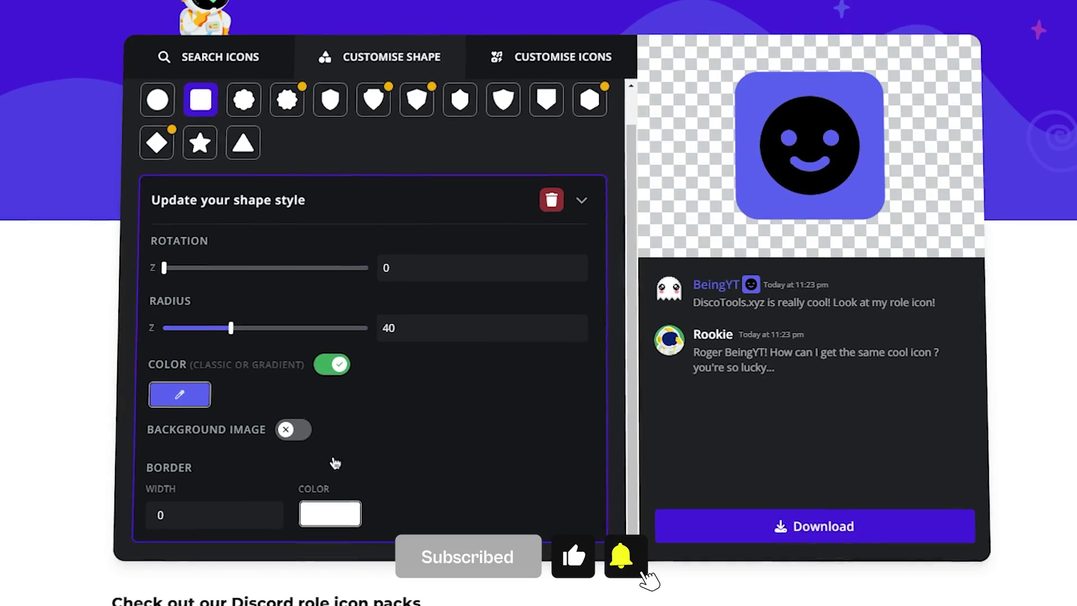
click(292, 429)
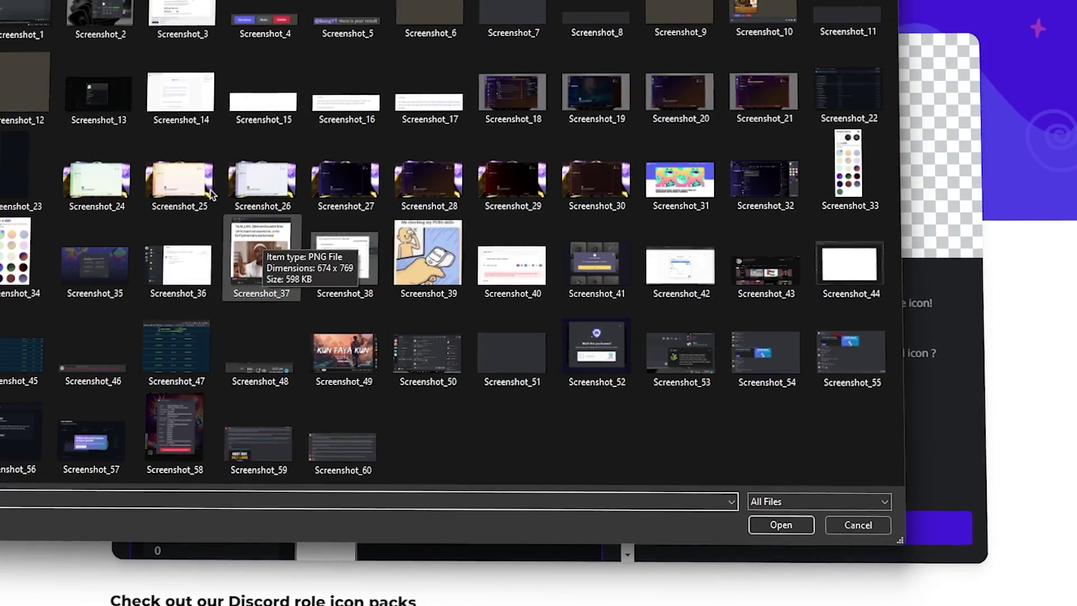
Remove the screenshot background, recolour the smiley off-white at X 44, and return to the icon gallery.
double_click(286, 253)
click(289, 429)
click(521, 62)
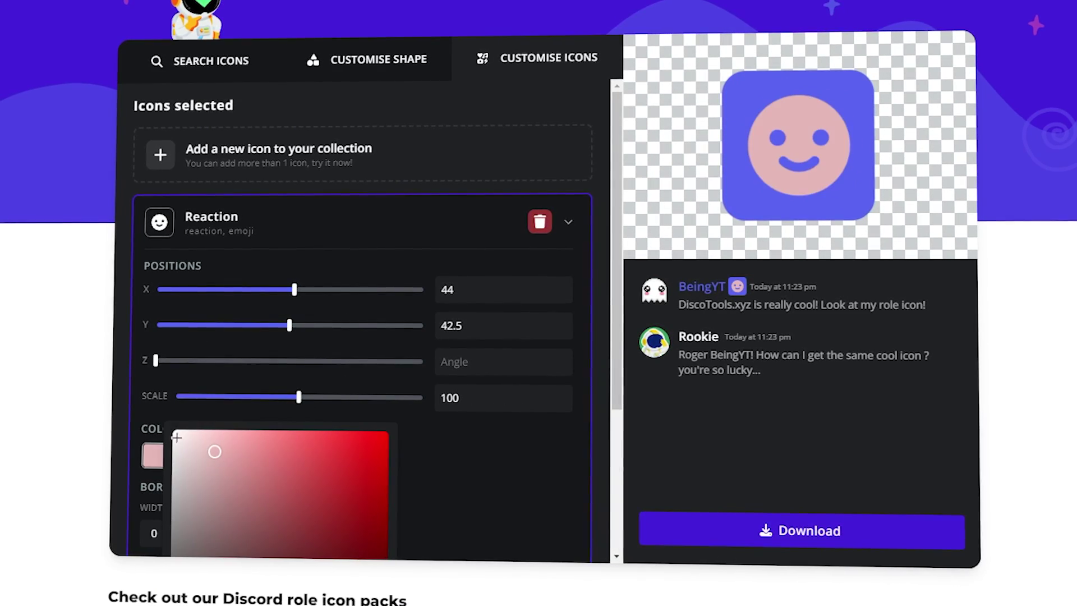
click(474, 471)
scroll(454, 471, down, 1)
scroll(338, 474, down, 2)
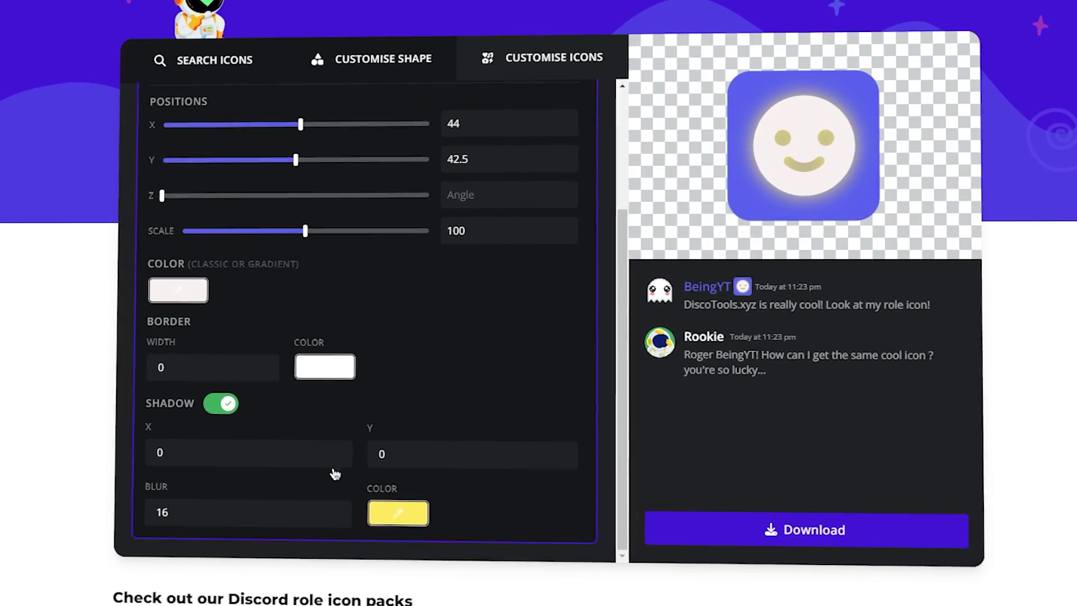
click(227, 61)
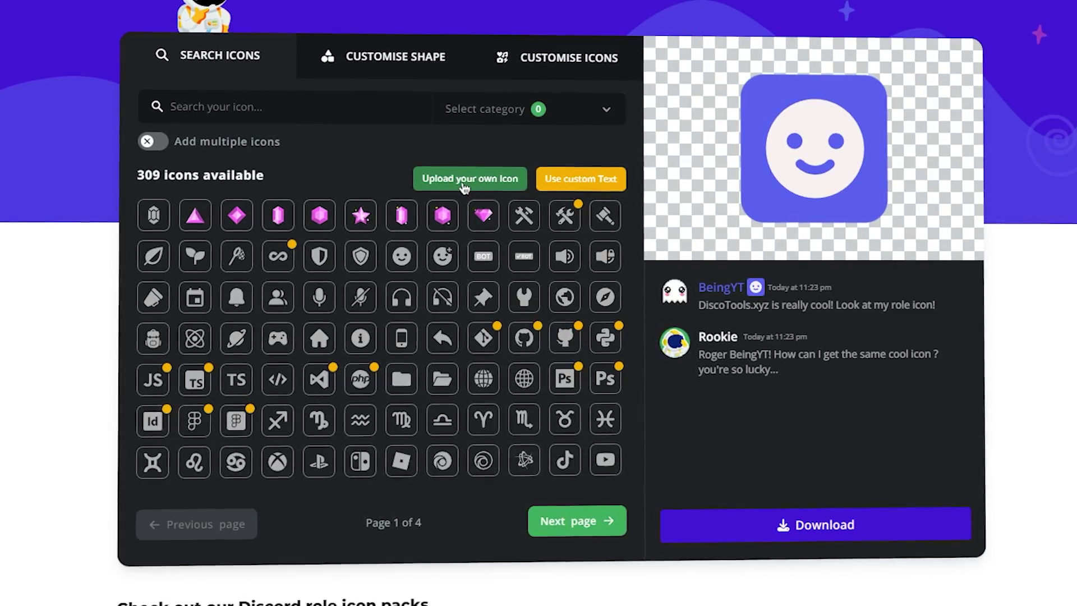
Replace the smiley with custom text BEING, reposition it, and download and view the finished icon.
click(599, 183)
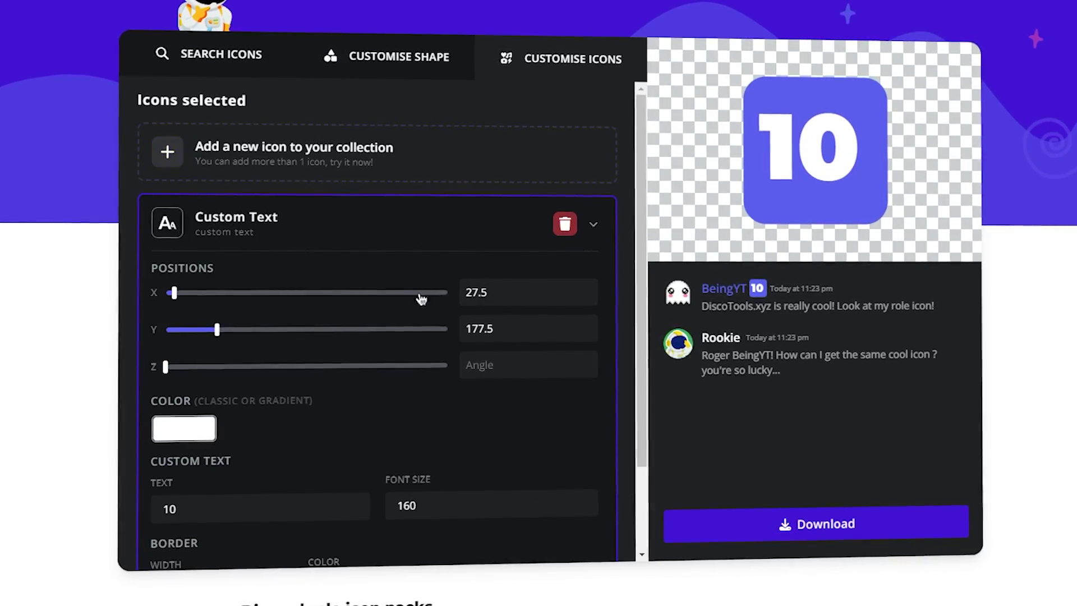
text(1)
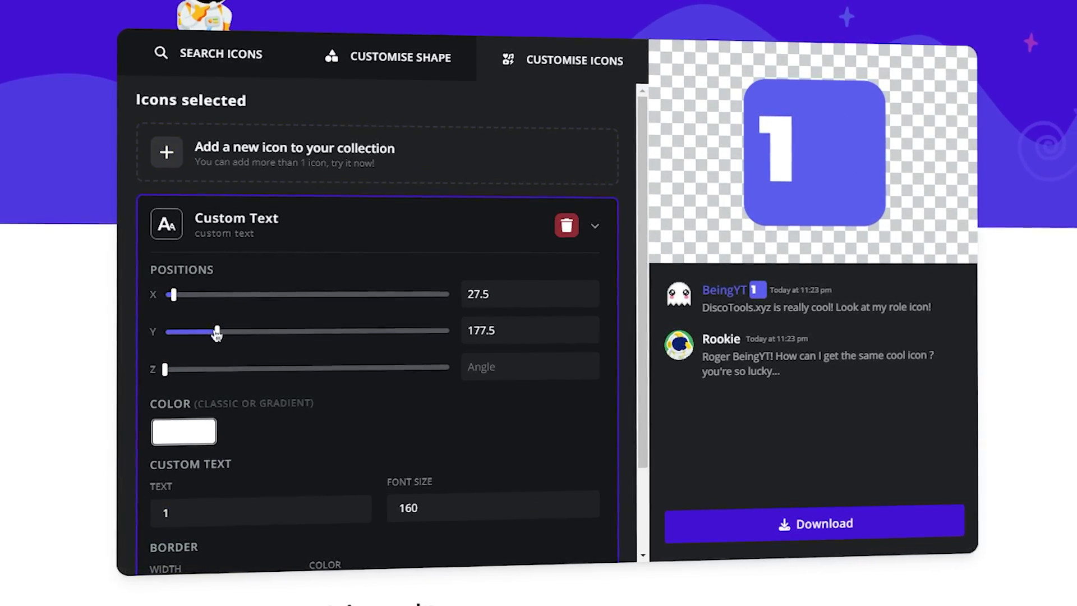
drag(172, 295, 199, 296)
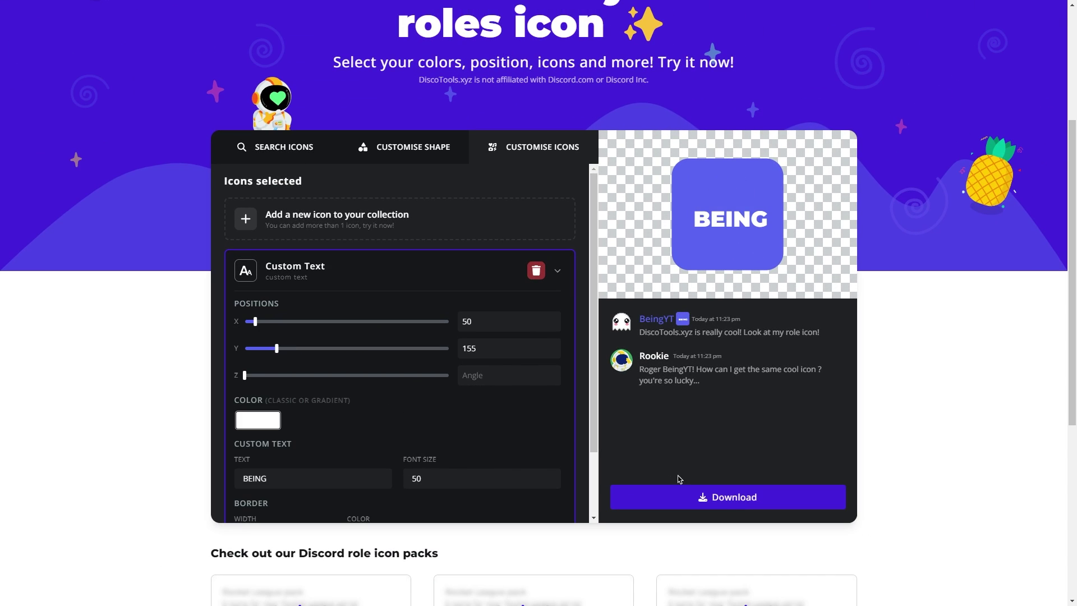
click(722, 498)
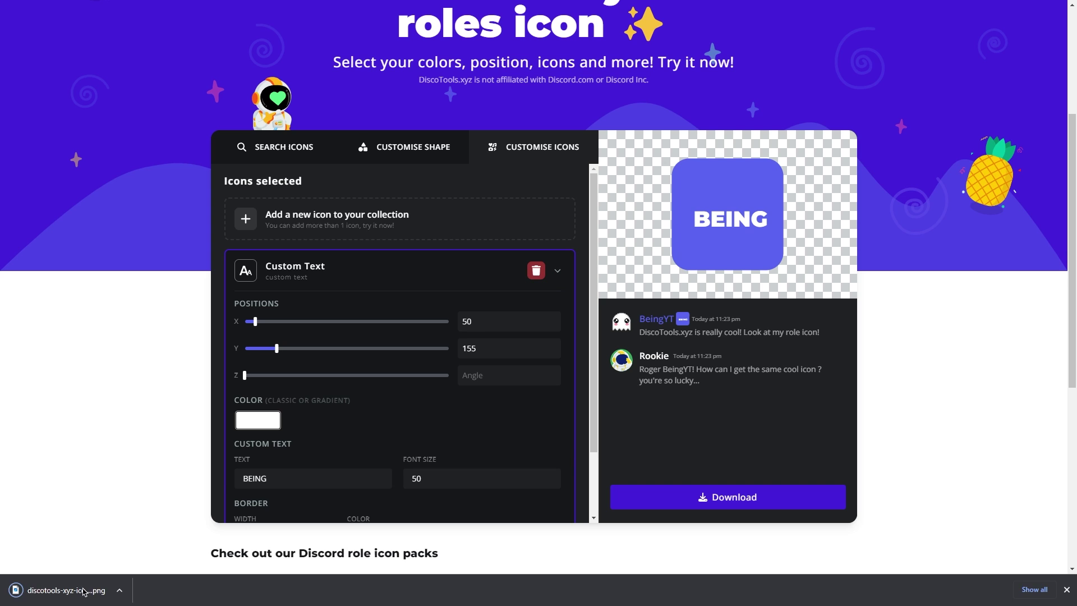
click(84, 591)
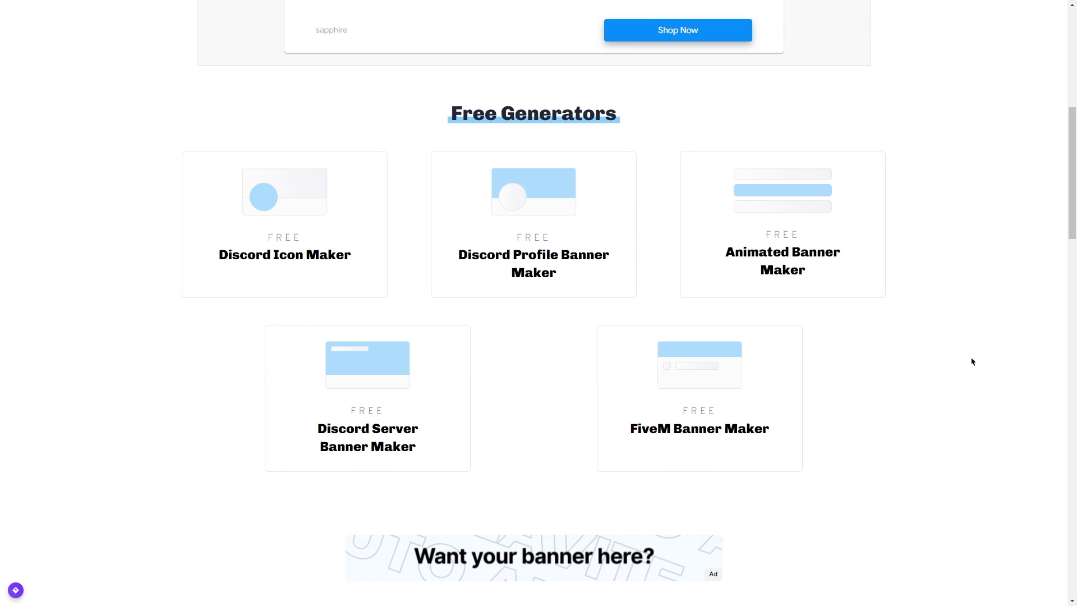
Open Creavite's free Discord Icon Maker from the Free Generators list.
click(279, 232)
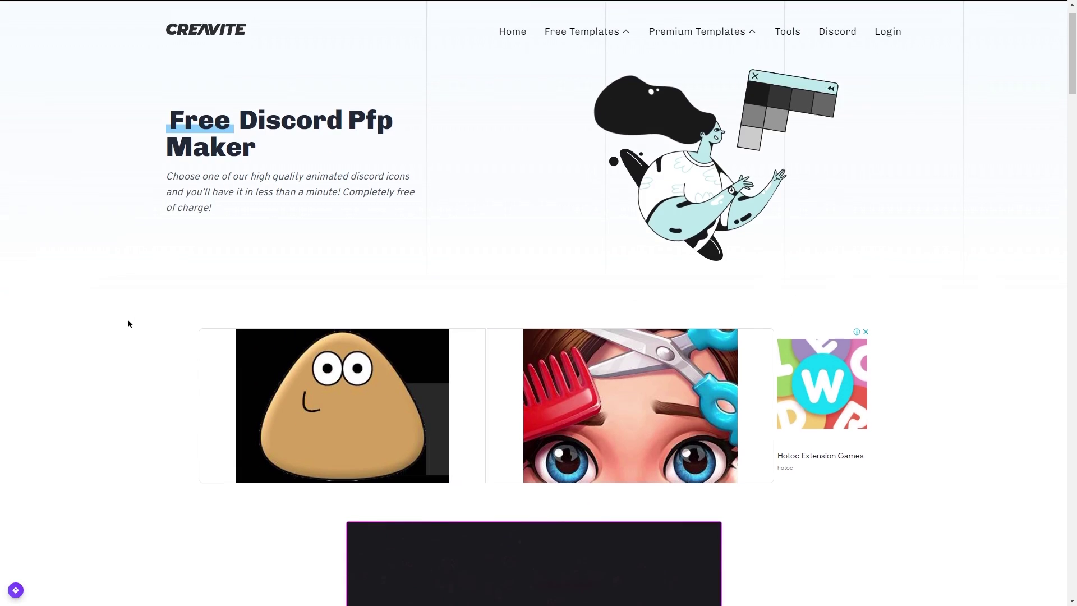
scroll(128, 323, down, 5)
scroll(128, 321, down, 2)
scroll(126, 316, down, 4)
scroll(123, 303, down, 6)
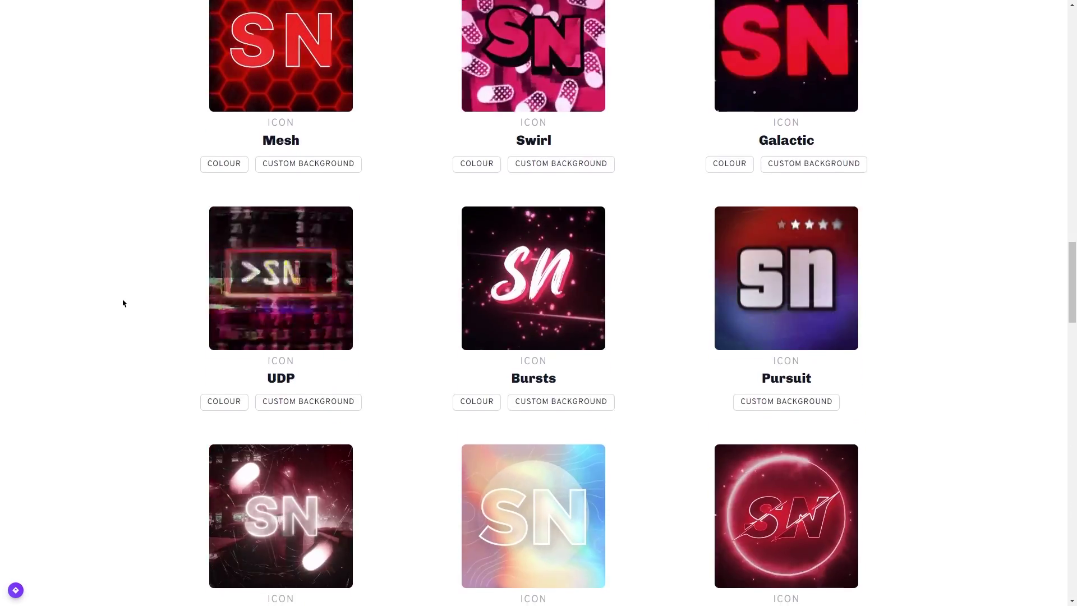
scroll(123, 303, up, 10)
scroll(125, 304, up, 4)
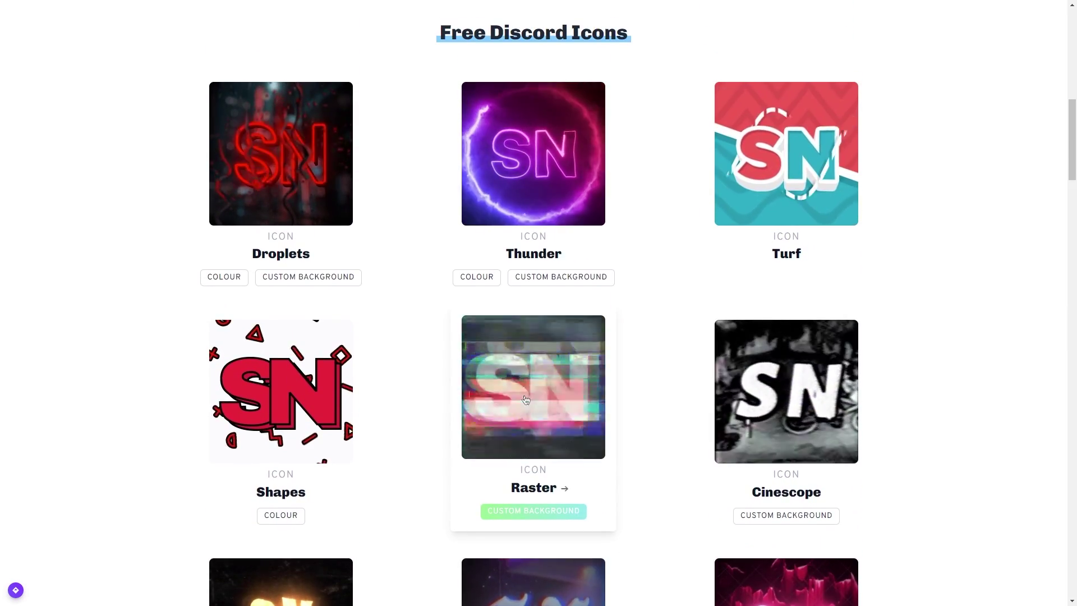
Render the Raster template with the name Being into static and animated avatars.
click(525, 399)
scroll(620, 420, down, 3)
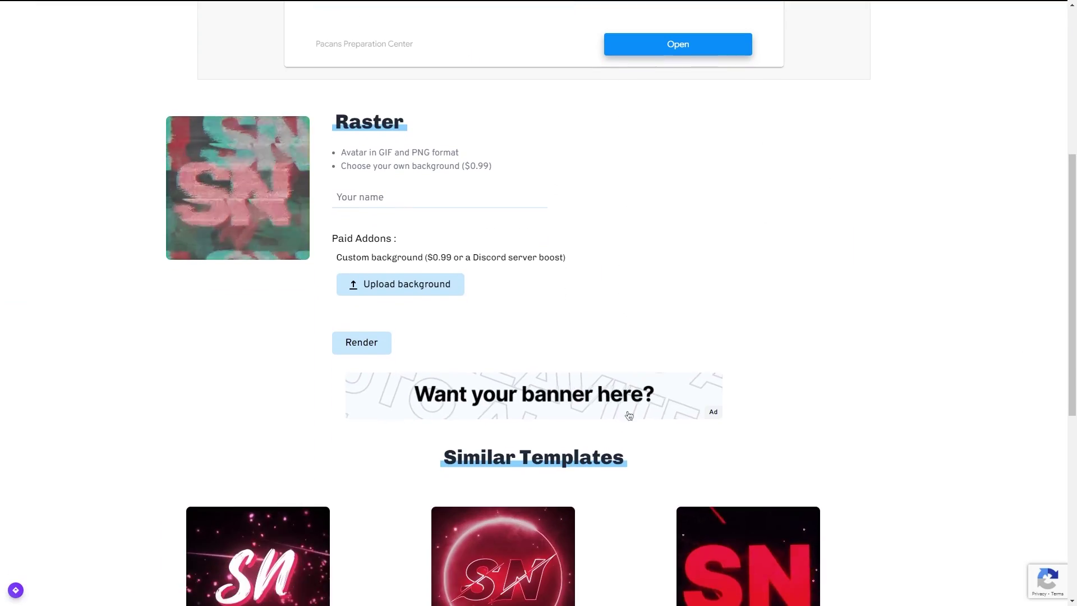
click(413, 200)
text(Being)
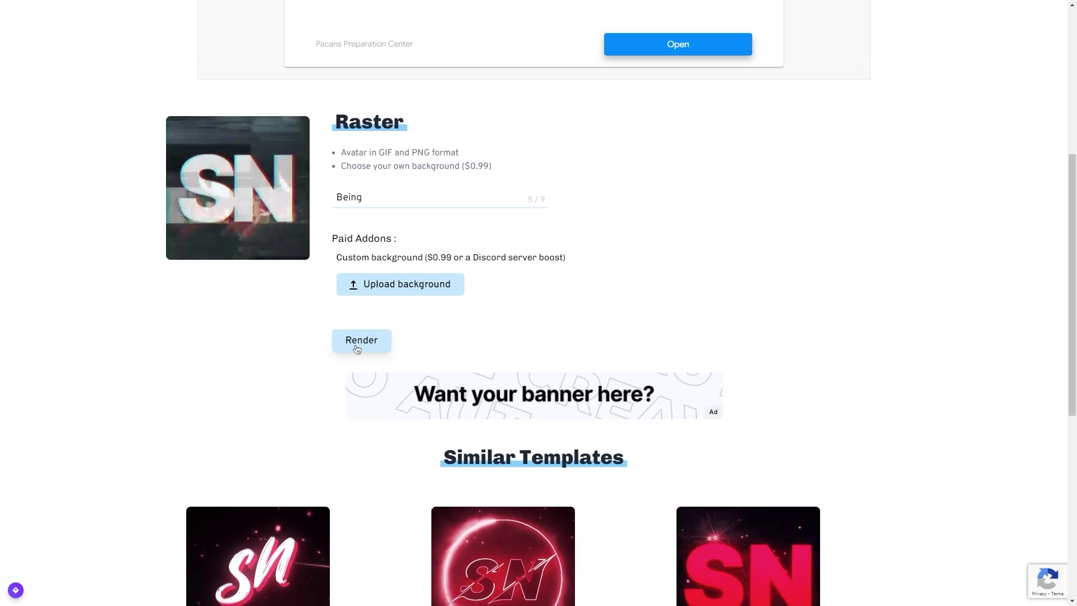
click(358, 343)
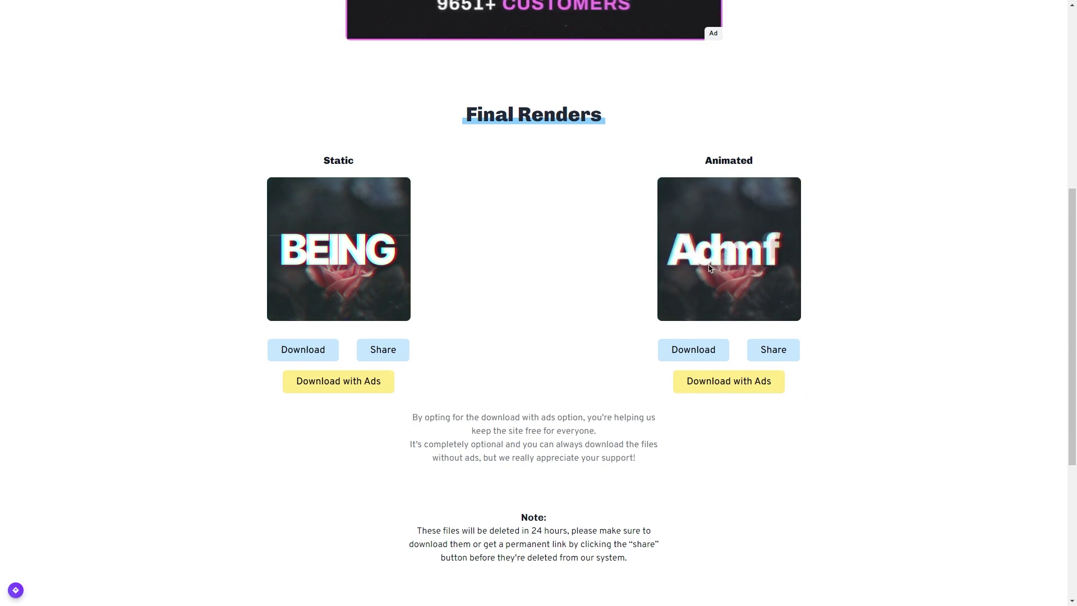
Download the animated BEING render as standard.gif from Final Renders.
click(693, 350)
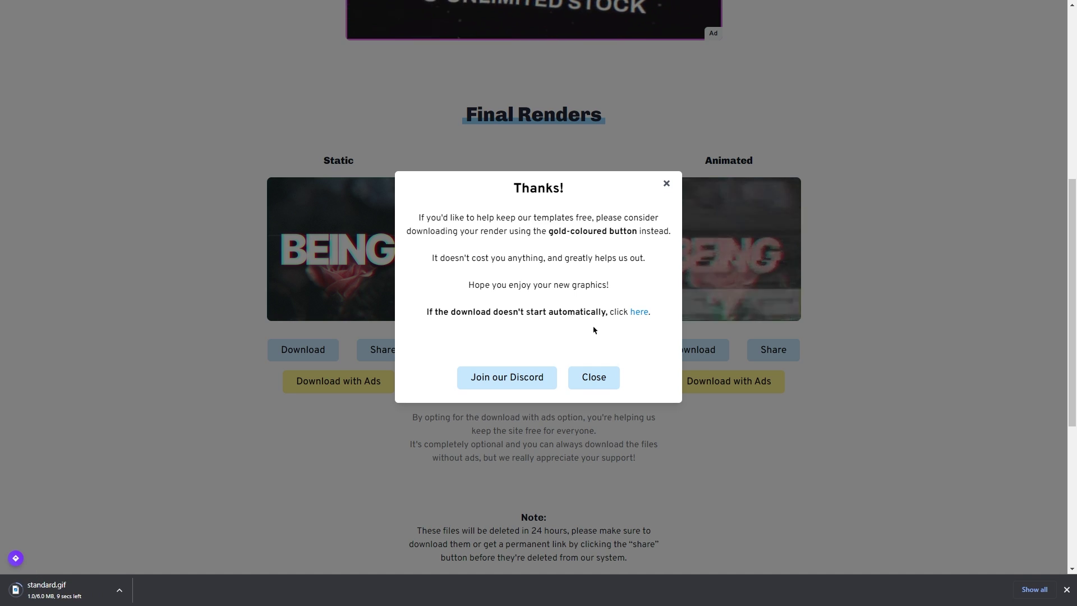